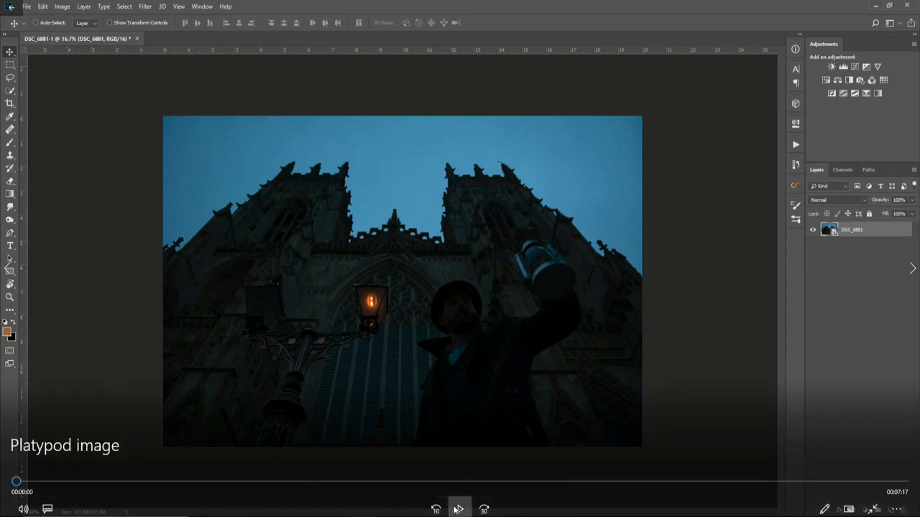
- Play the Platypod image editing video, pausing around 00:00:54 to examine the layer mask that cuts out the man with the lantern
left_click(459, 508)
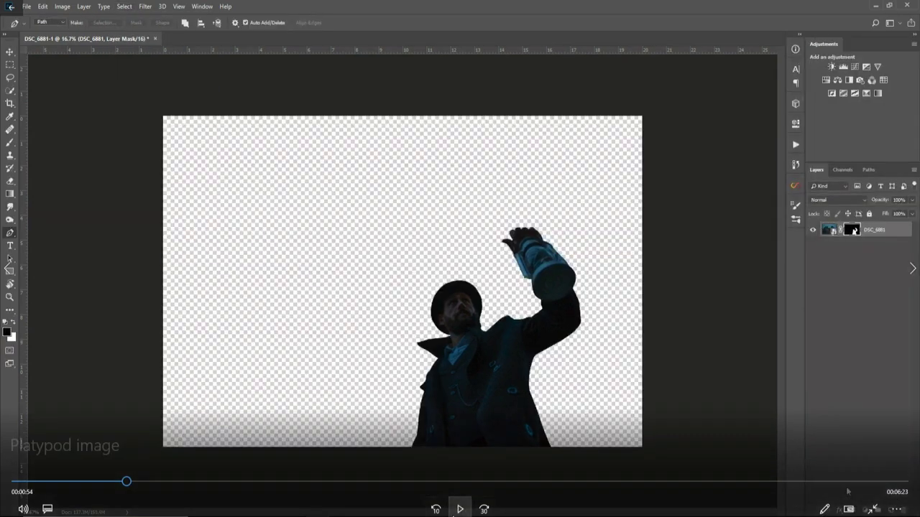
left_click(460, 510)
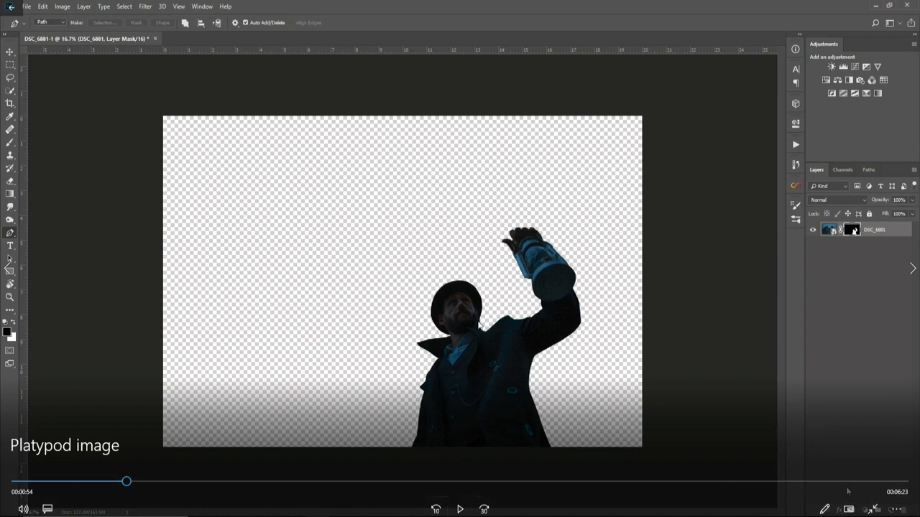
left_click(460, 509)
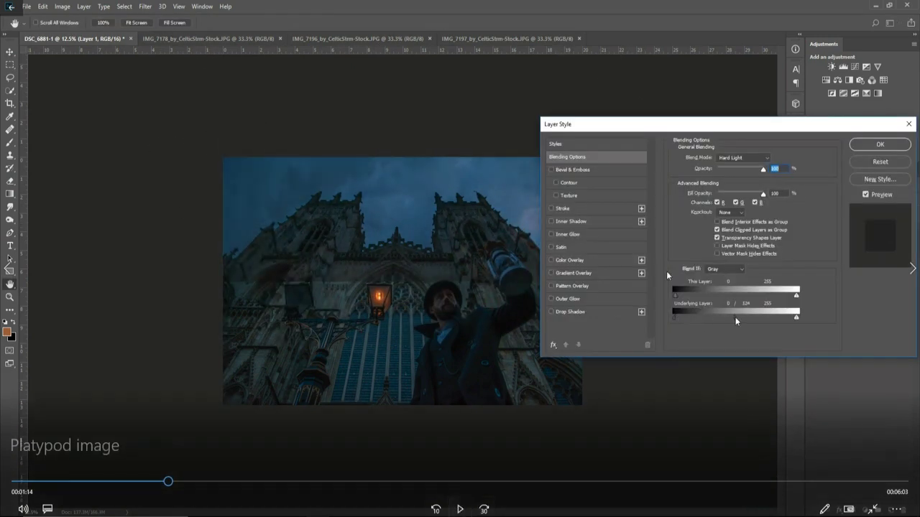
- Continue the video with pauses between 00:01:14 and 00:01:32 to examine the sky blending and the Gaussian Blur on the background selection
left_click(460, 510)
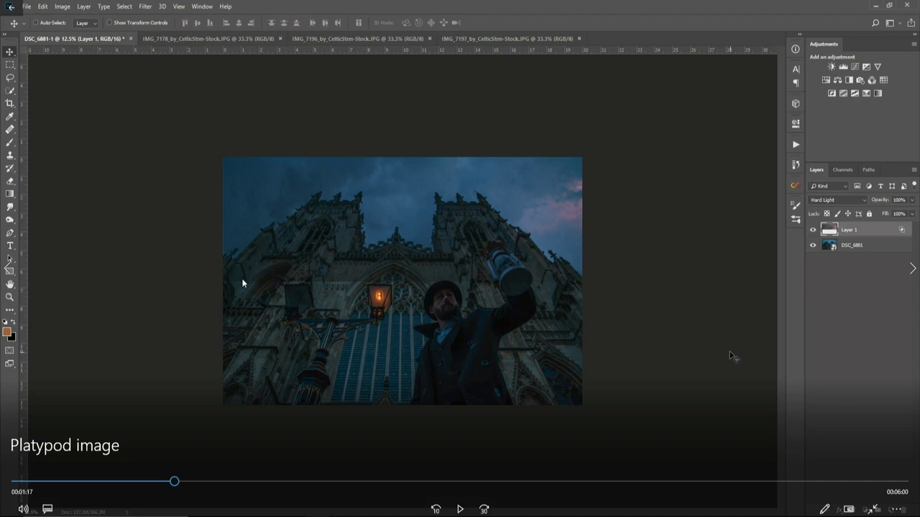
left_click(460, 509)
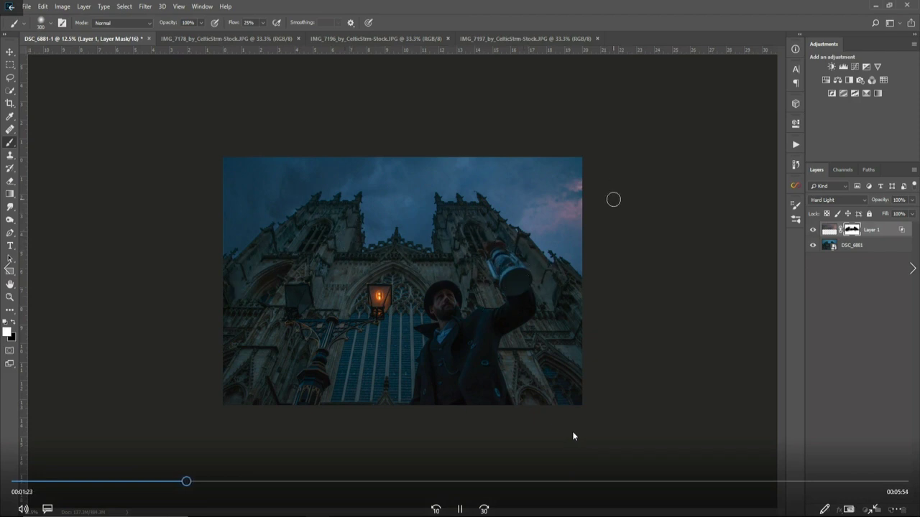
left_click(460, 510)
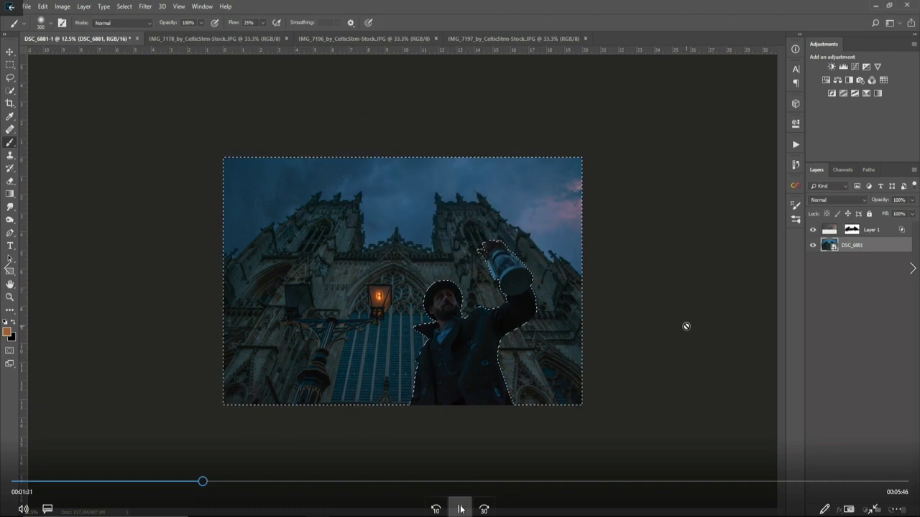
left_click(461, 510)
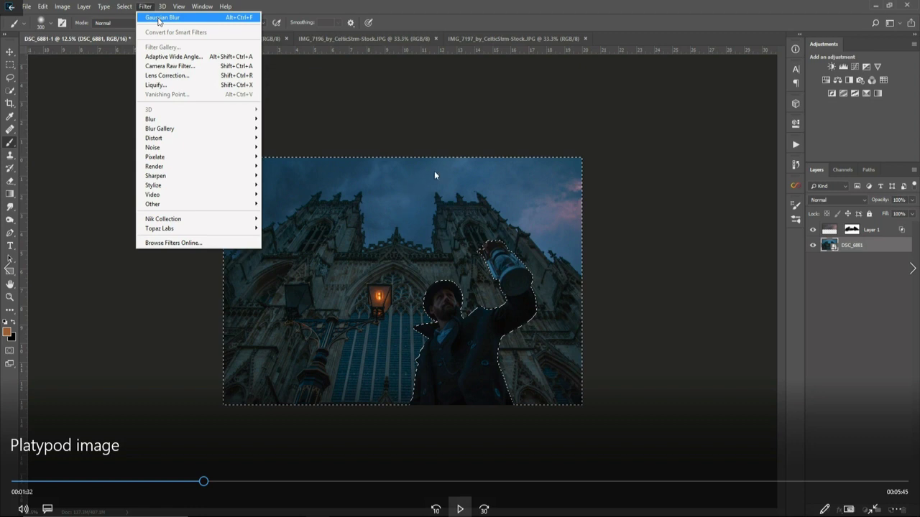
left_click(460, 510)
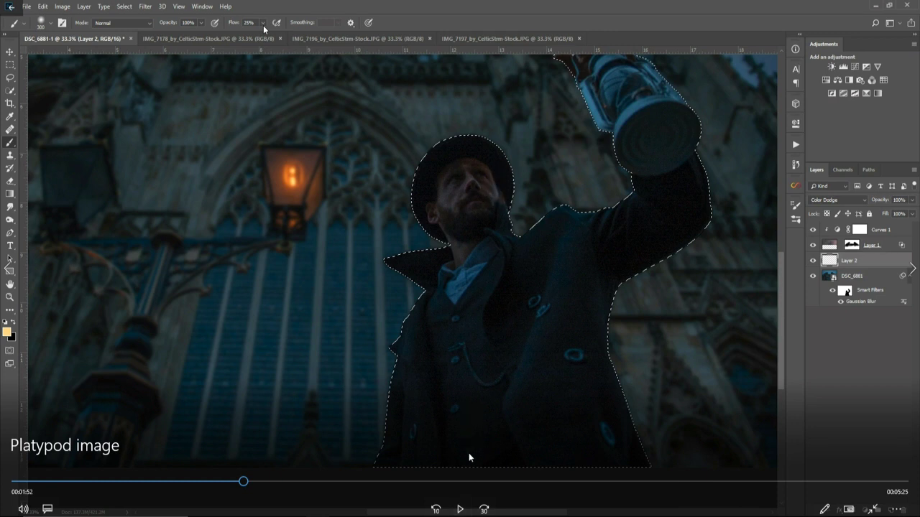
- Continue the video with pauses between 00:01:52 and 00:01:56 to examine the Soft Light layer used for painting light on the face
left_click(460, 508)
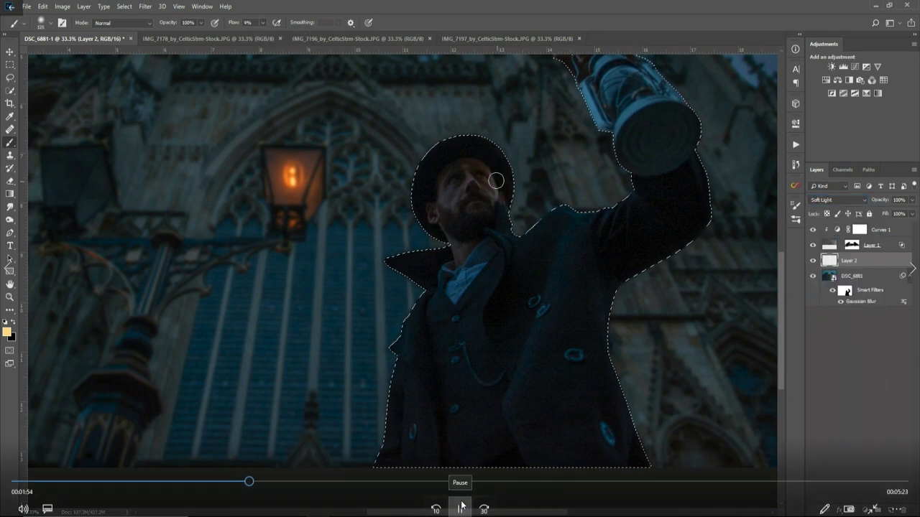
left_click(460, 508)
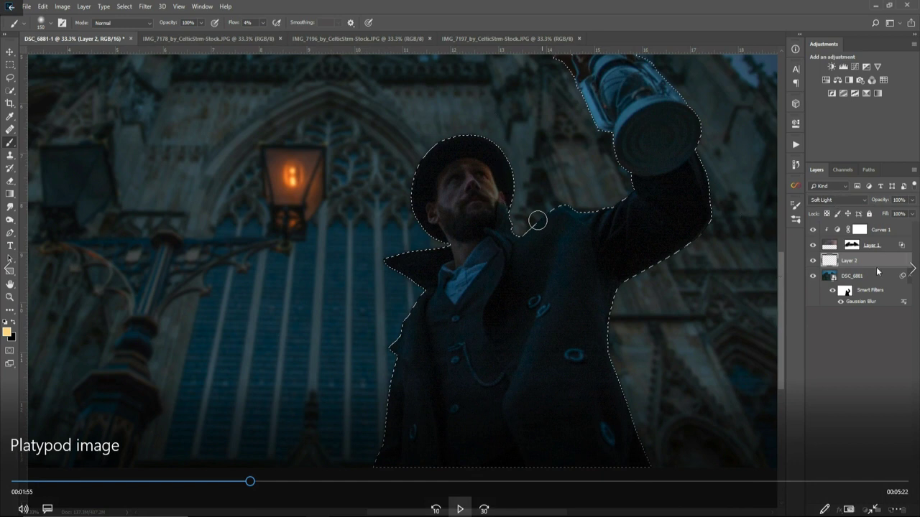
left_click(487, 174)
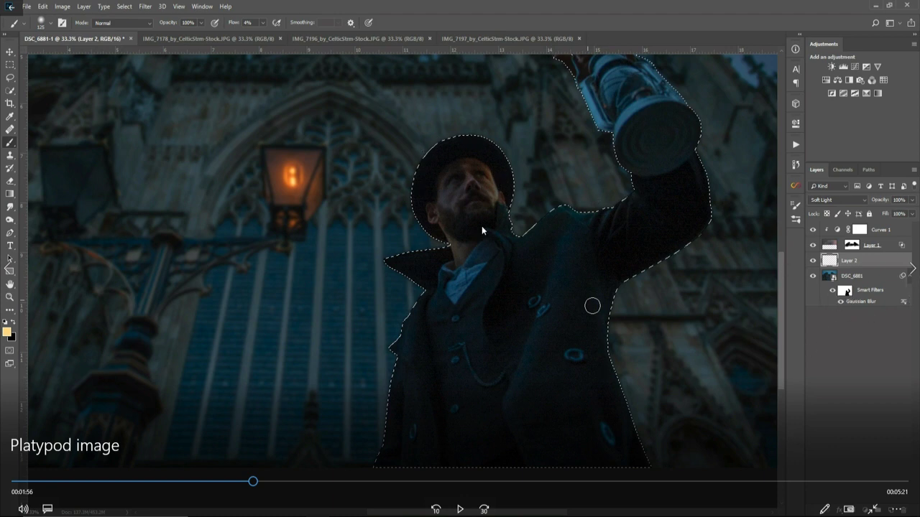
left_click(460, 508)
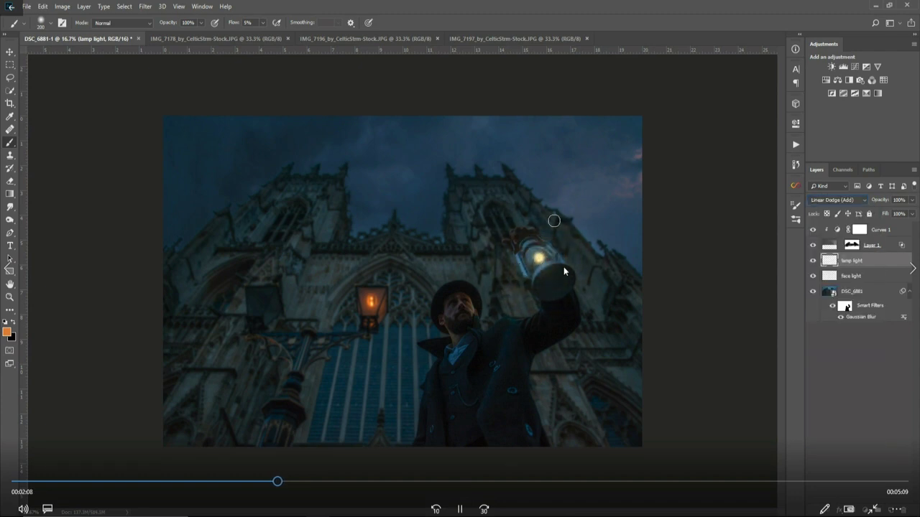
- Continue the video with pauses around 00:02:08 and 00:02:32 to examine how the lantern's glow is built with Linear Dodge and Screen layers
left_click(461, 509)
left_click(460, 508)
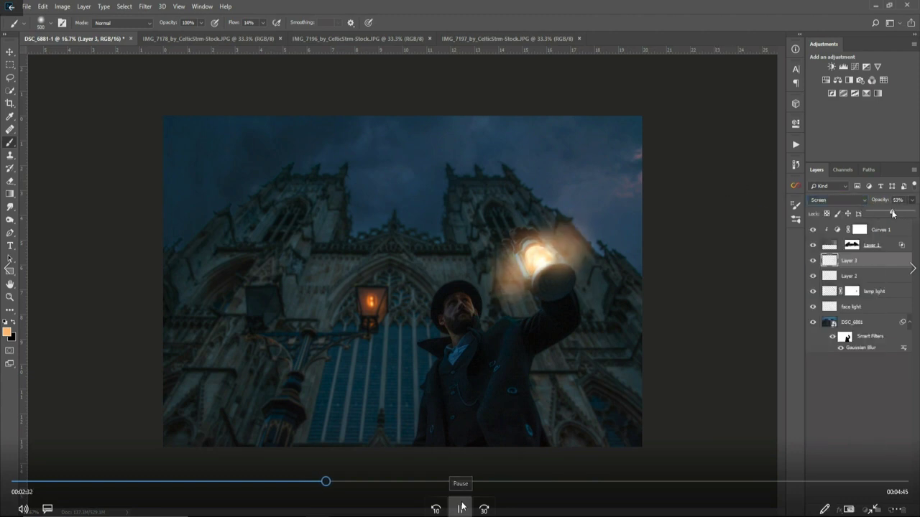
left_click(461, 508)
left_click(462, 508)
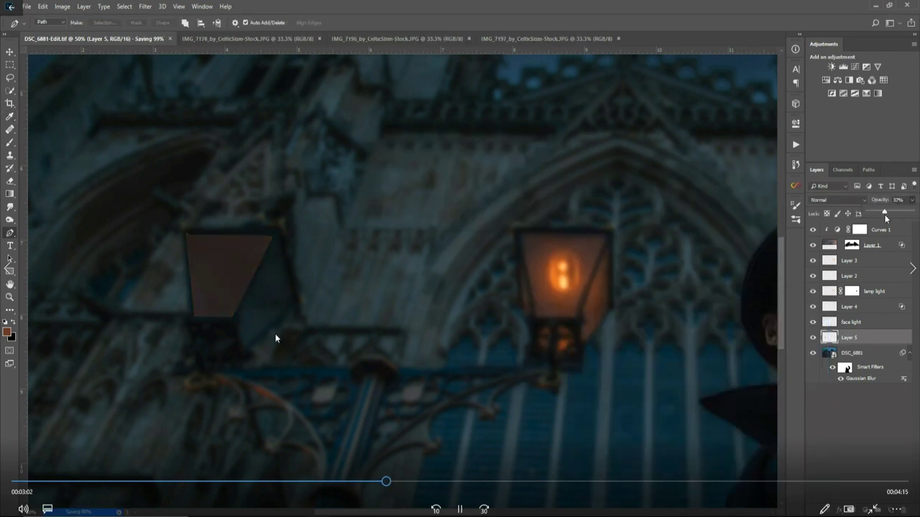
- Continue the video with pauses between 00:03:02 and 00:03:51 to examine the street lamp lighting and the start of the mist layer
left_click(274, 280)
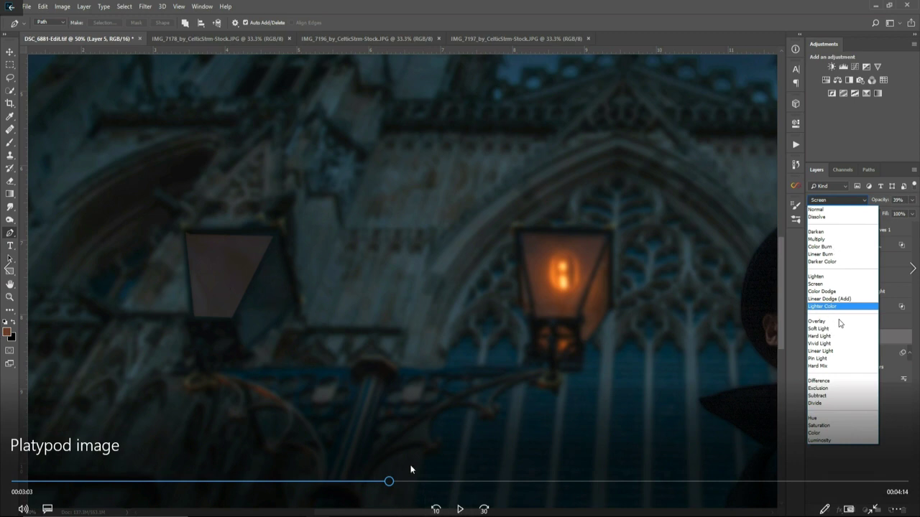
left_click(460, 509)
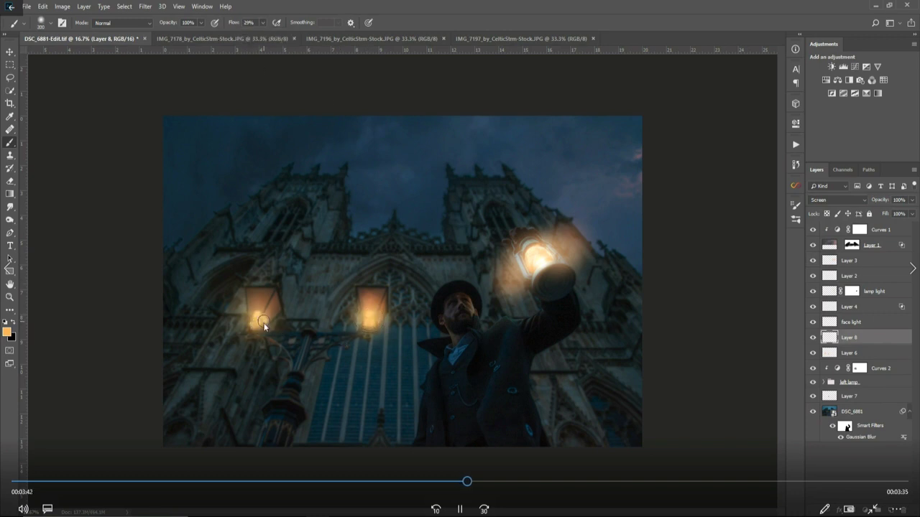
left_click(460, 510)
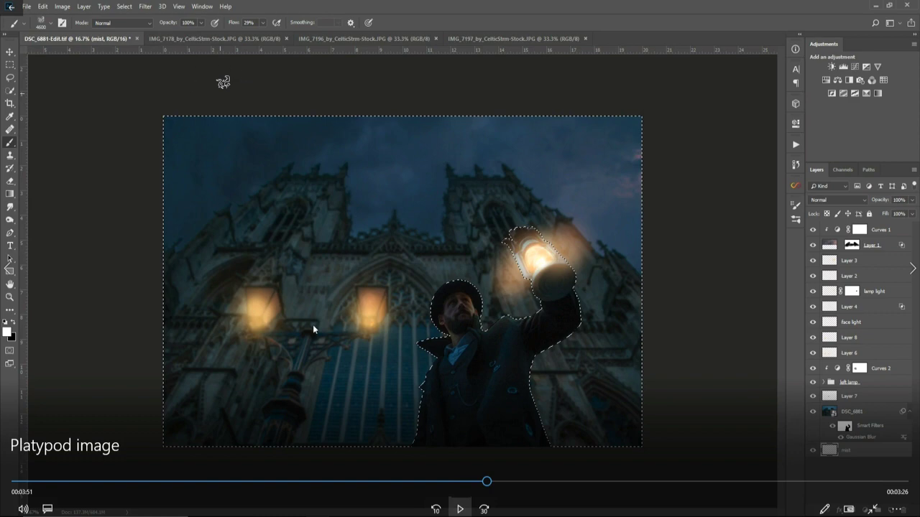
left_click(460, 509)
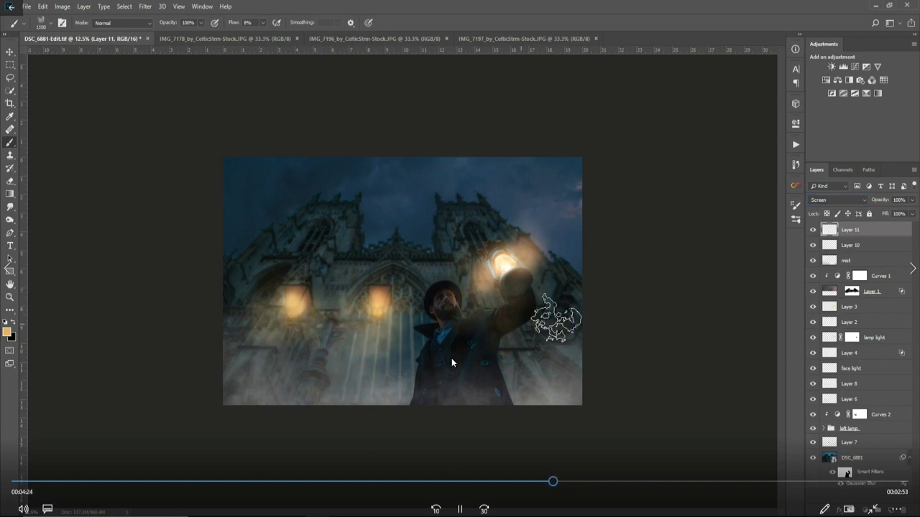
- Continue the video with pauses around 00:04:24 and 00:04:45 to examine the coloured mist layers and the Curves adjustment behind the man
left_click(462, 509)
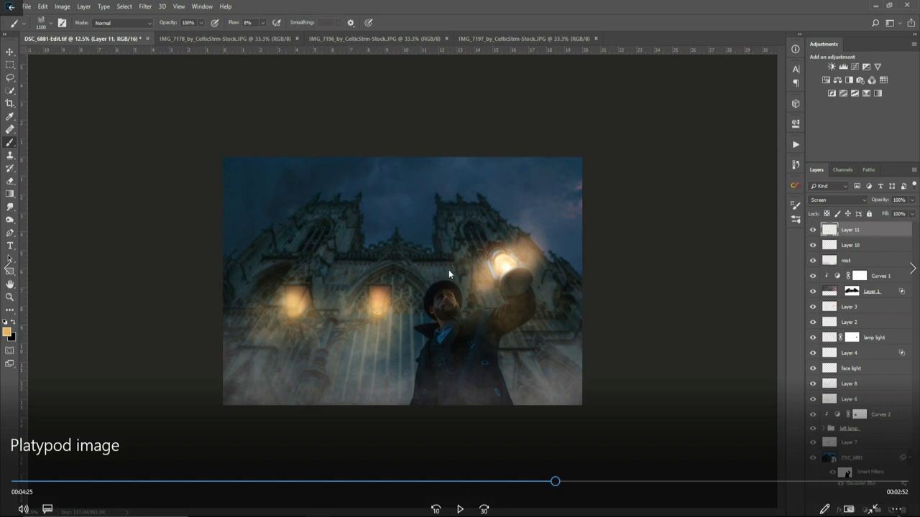
left_click(460, 509)
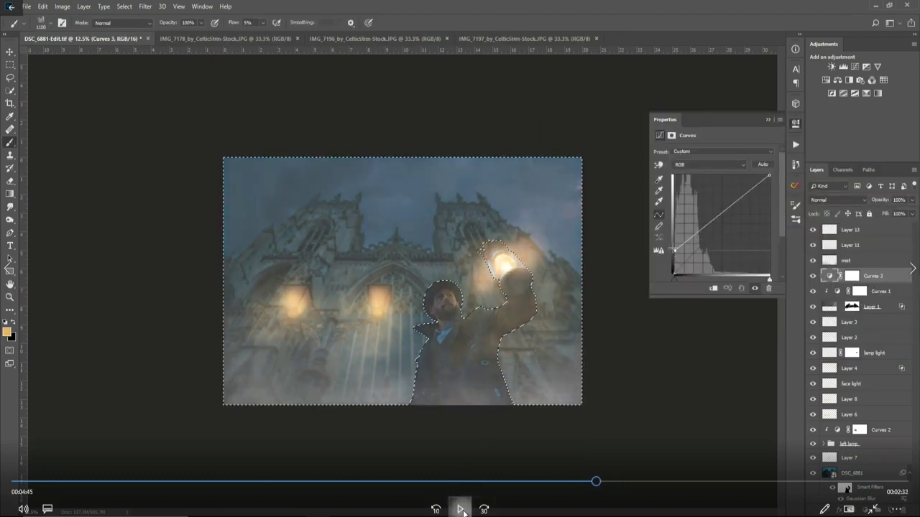
left_click(461, 509)
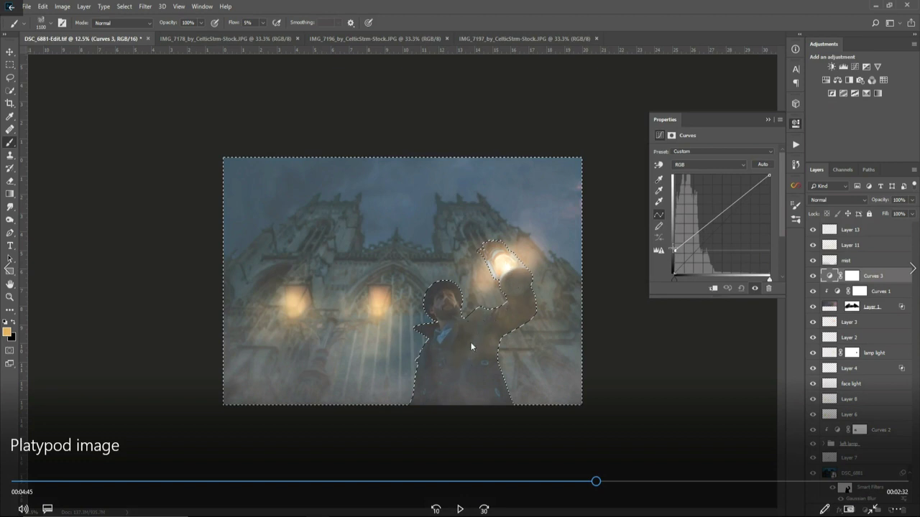
left_click(460, 508)
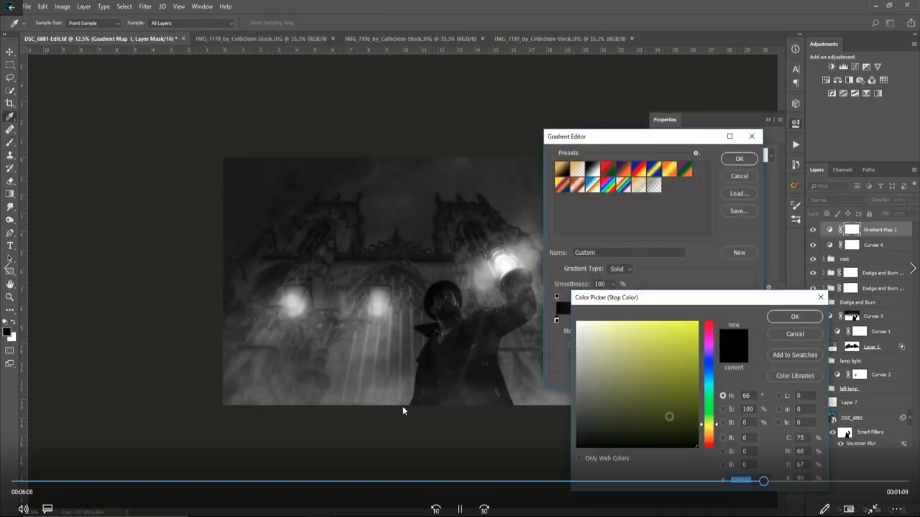
- Continue the video with pauses between 00:06:08 and 00:06:15 to examine the Gradient Map and Selective Color grading
left_click(462, 507)
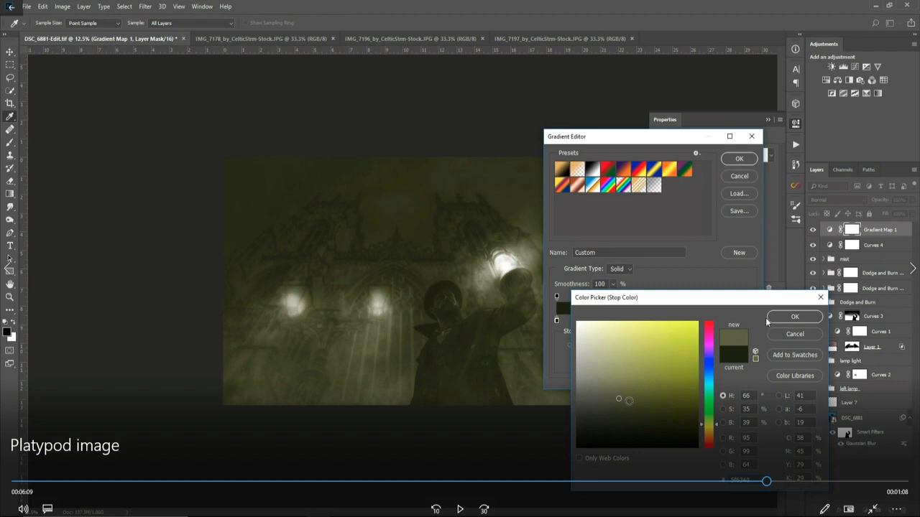
left_click(460, 510)
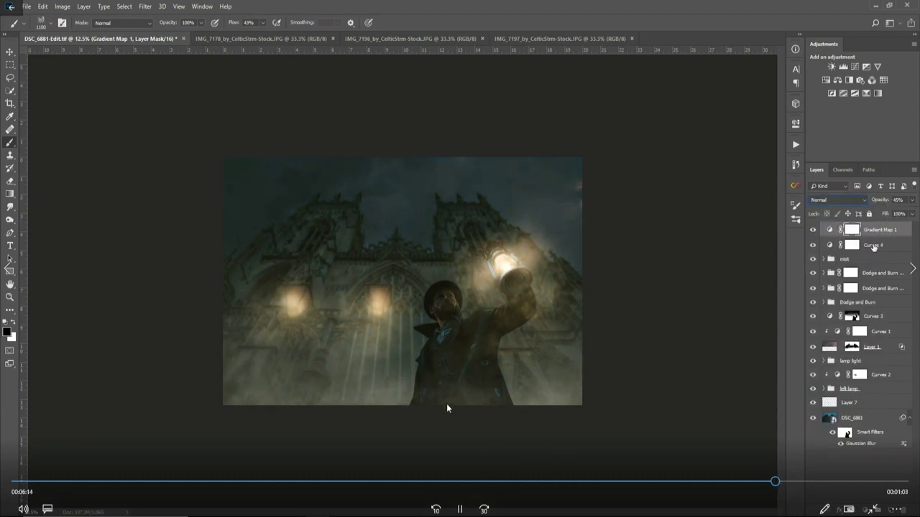
left_click(459, 509)
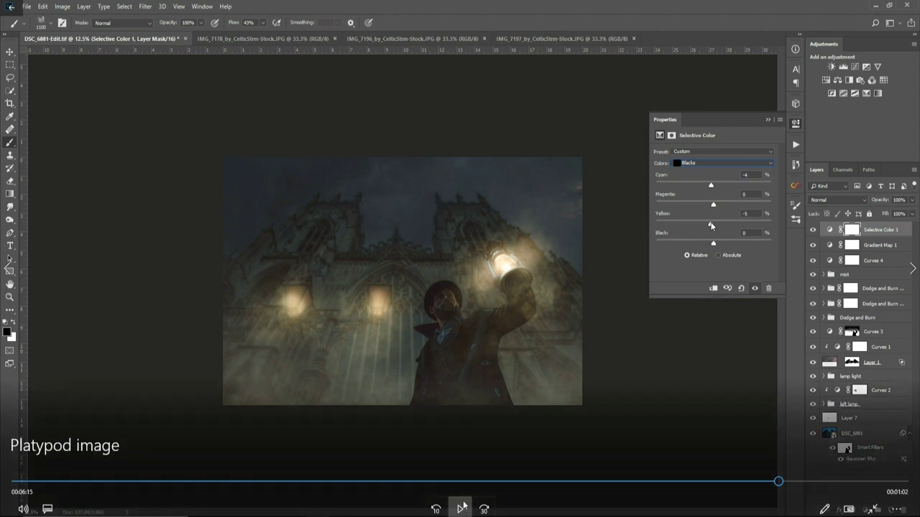
left_click(463, 508)
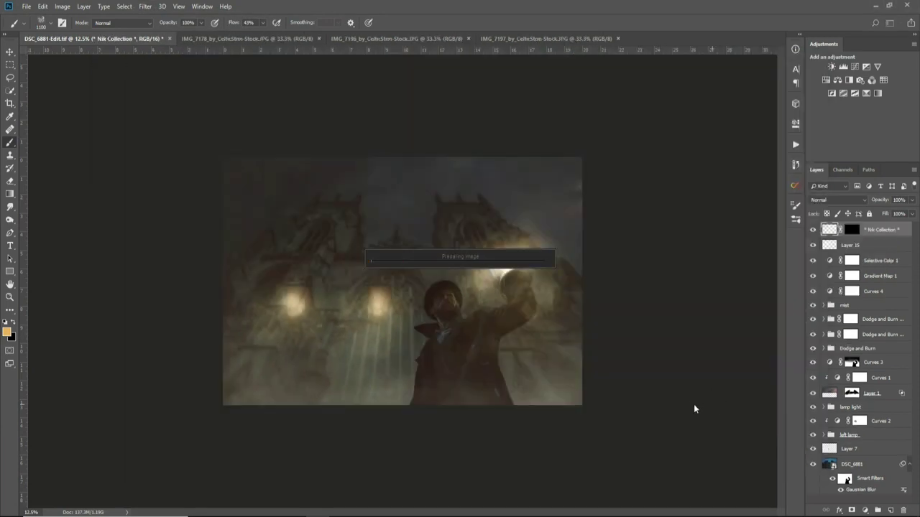
- Continue the video with a pause around 00:07:10 to examine the Lightroom sharpening Amount and Masking, then resume playback
mouse_move(621, 496)
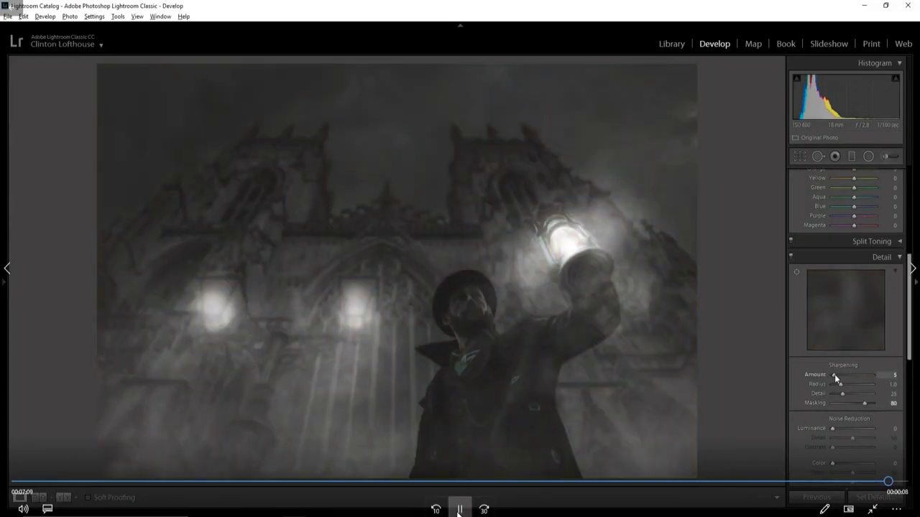
left_click(460, 508)
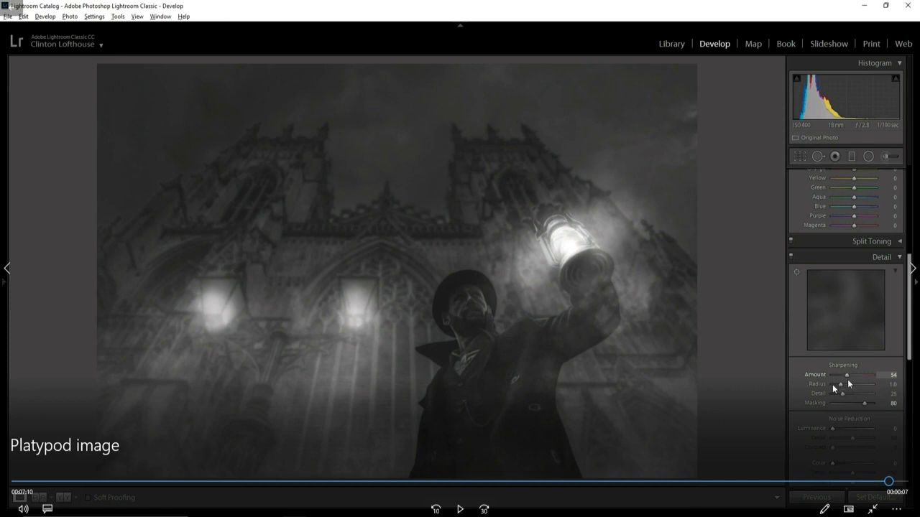
left_click(460, 508)
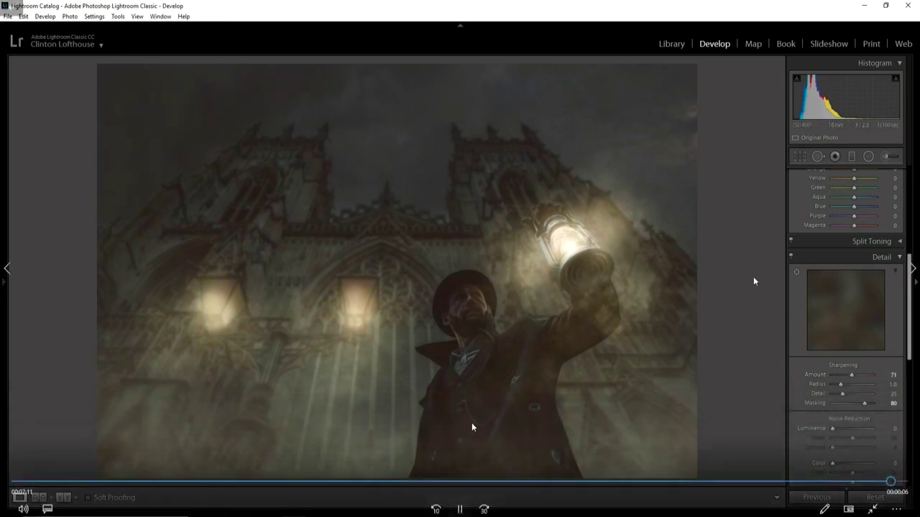